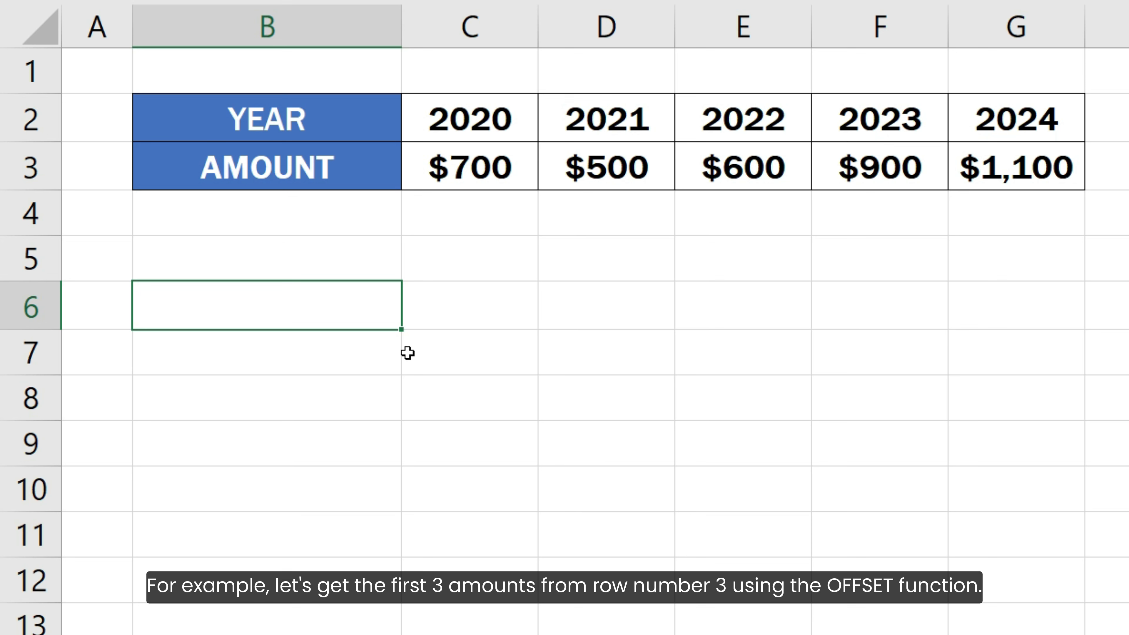
Step: Build =OFFSET(A3, 0, 2, 1, 3) in cell B6 and evaluate the function in place as an array
type("=O")
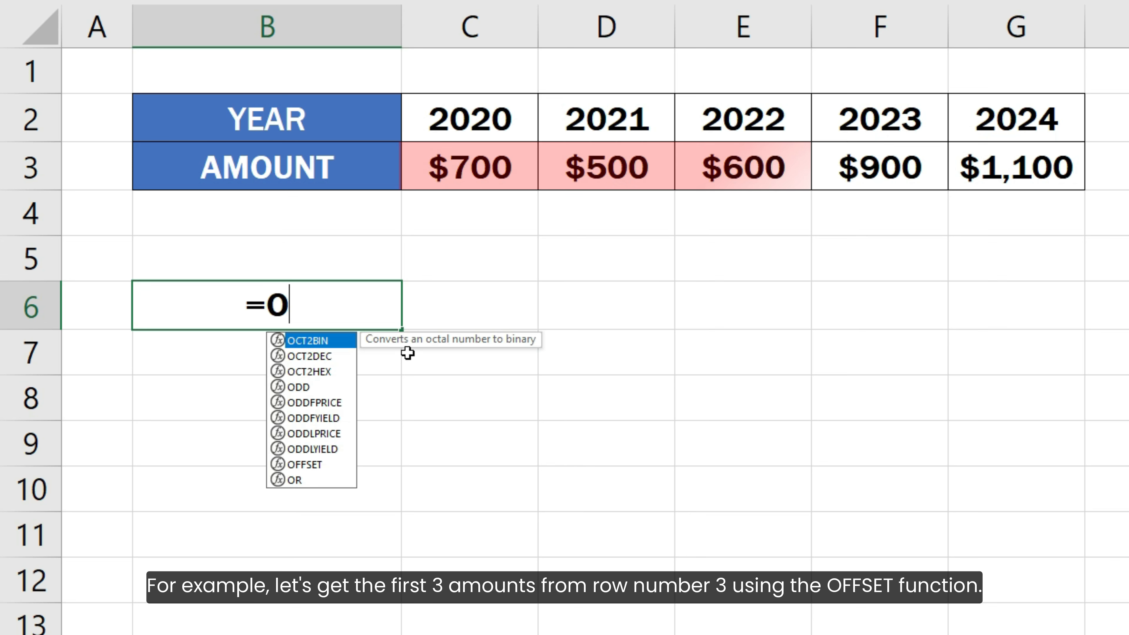
type("FFSET(")
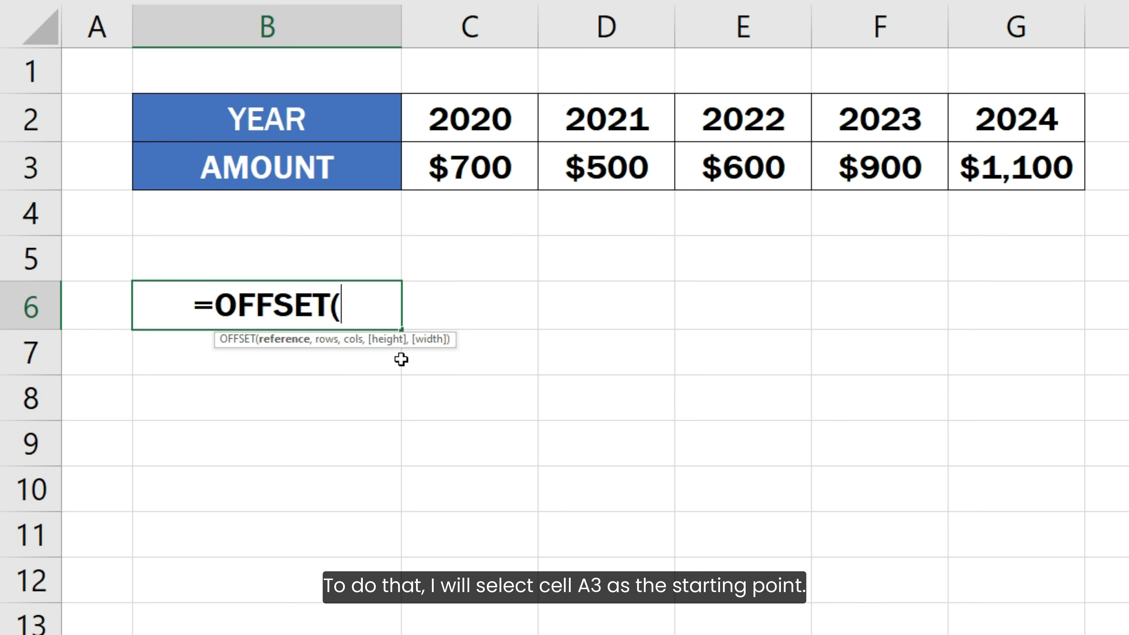
left_click(105, 173)
type(", ")
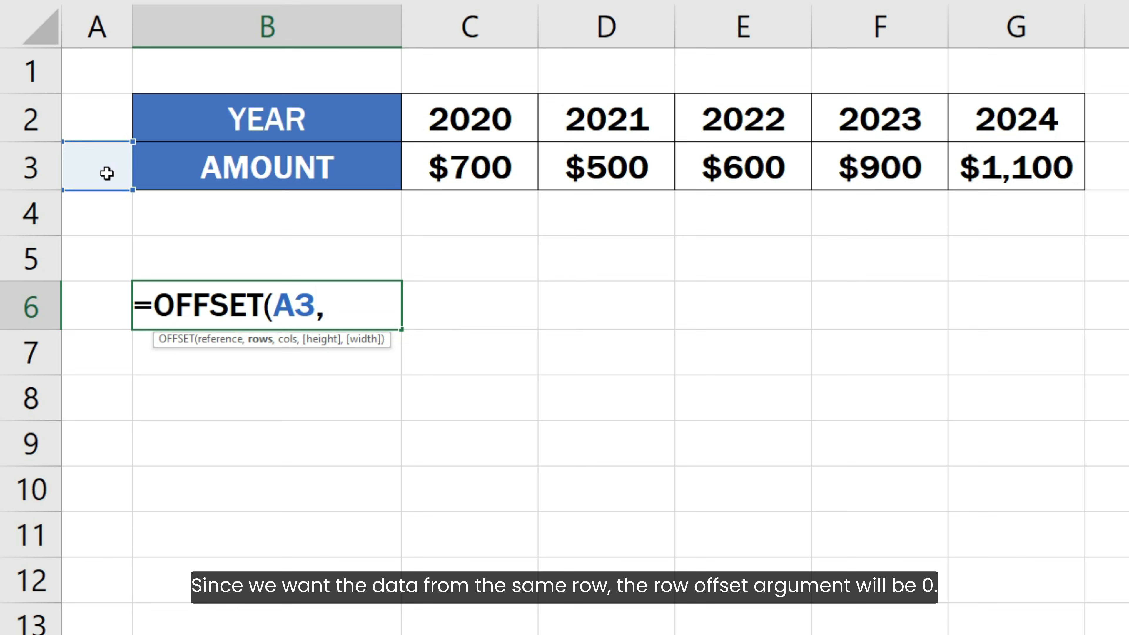
type("0,")
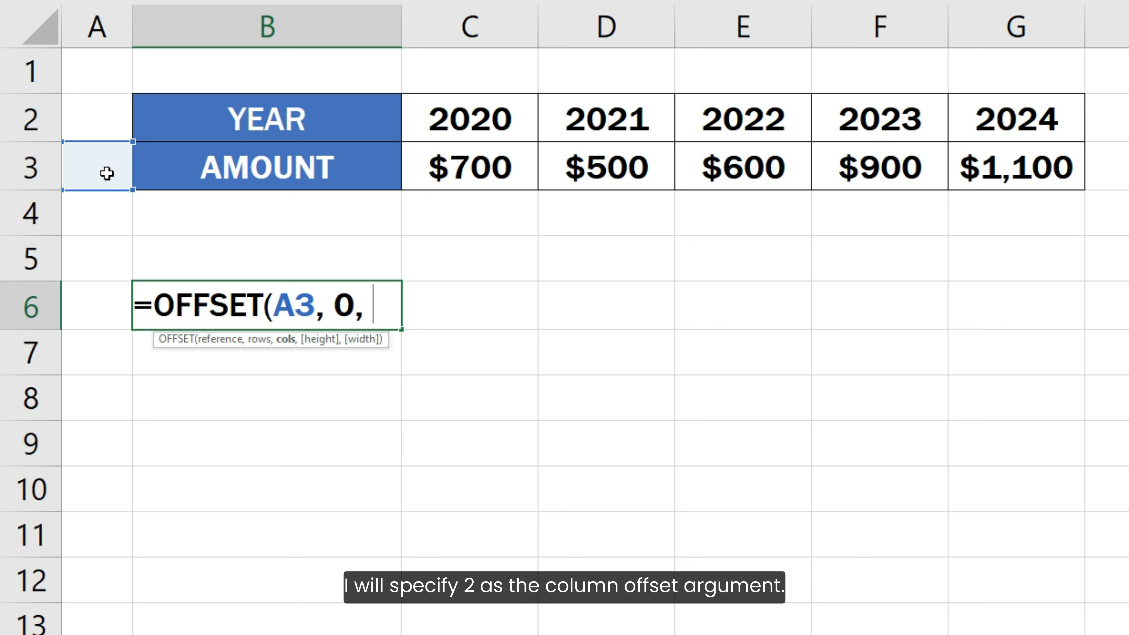
type("2,")
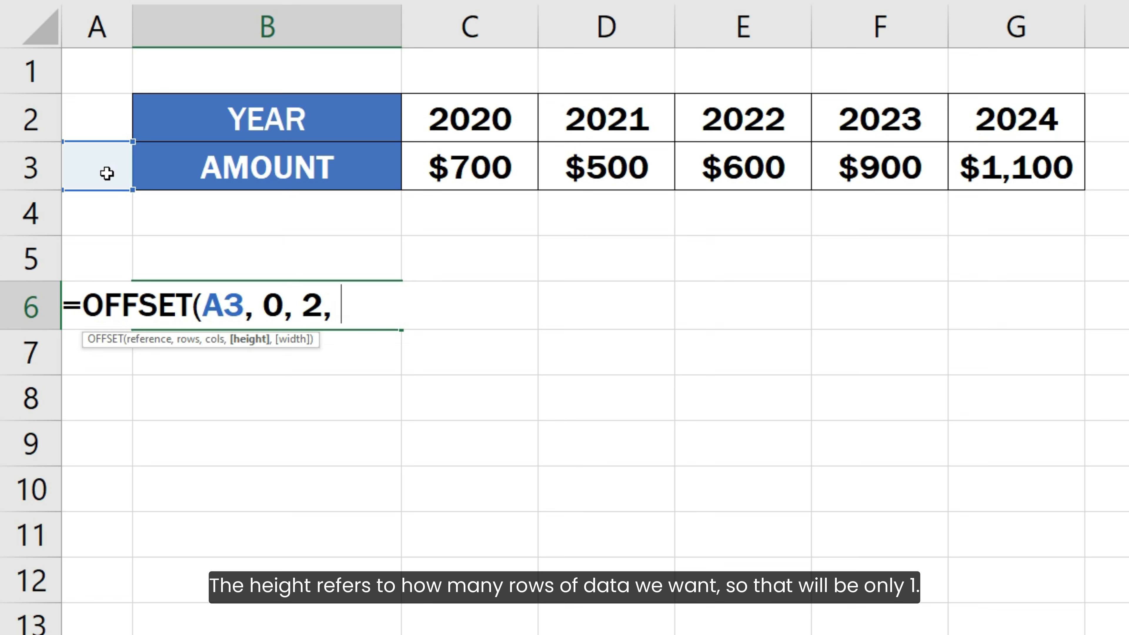
type("1,")
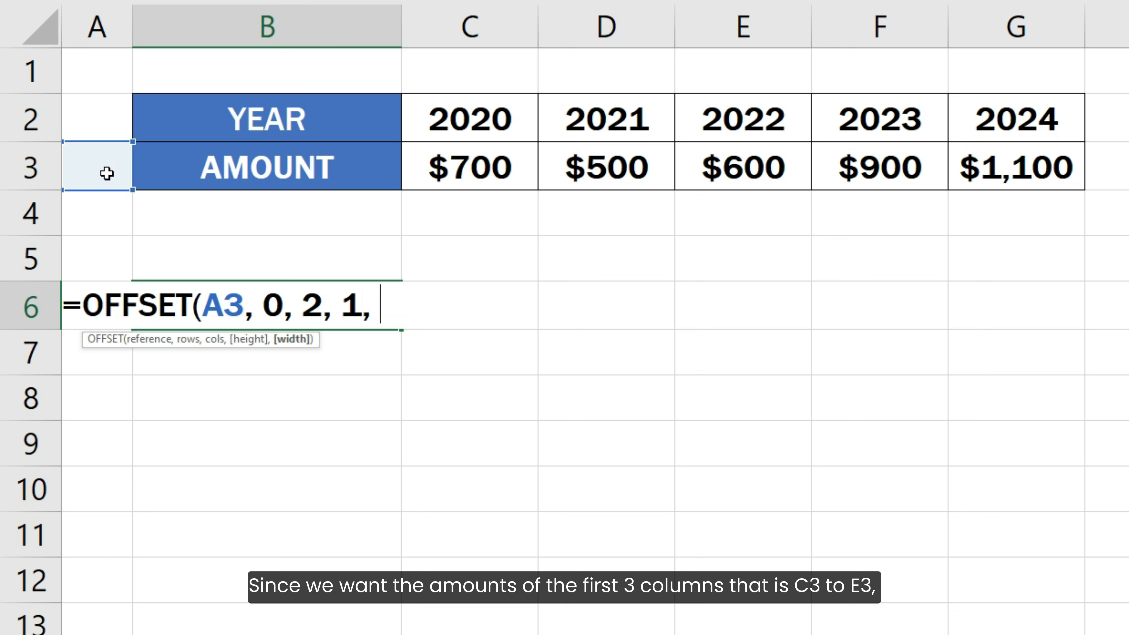
type("3)")
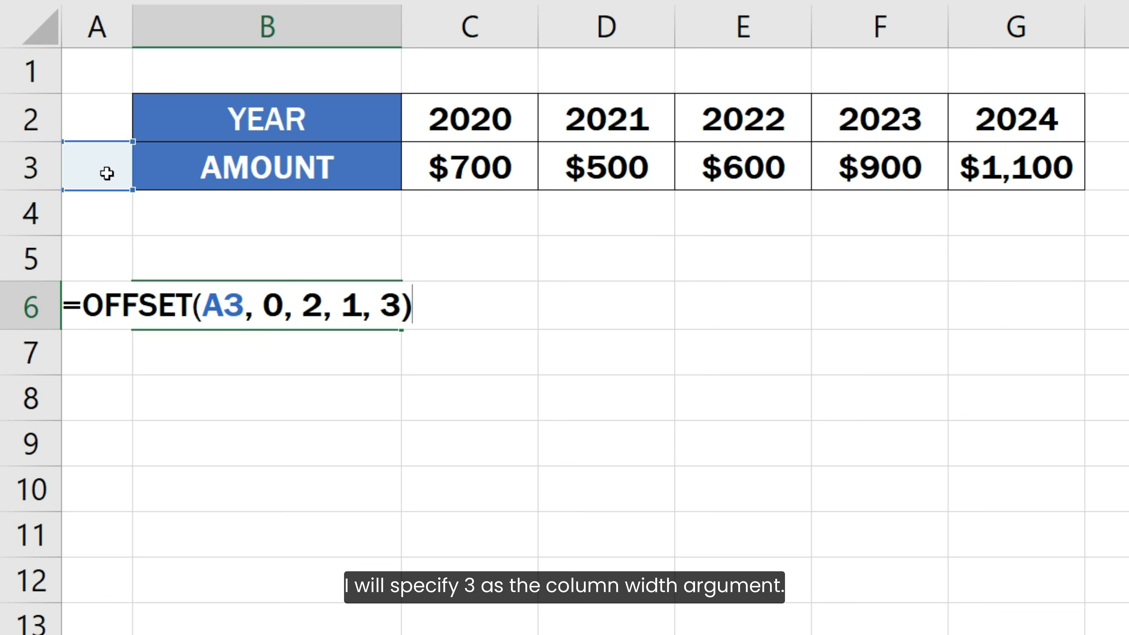
left_click_drag(83, 306, 419, 295)
key("F9")
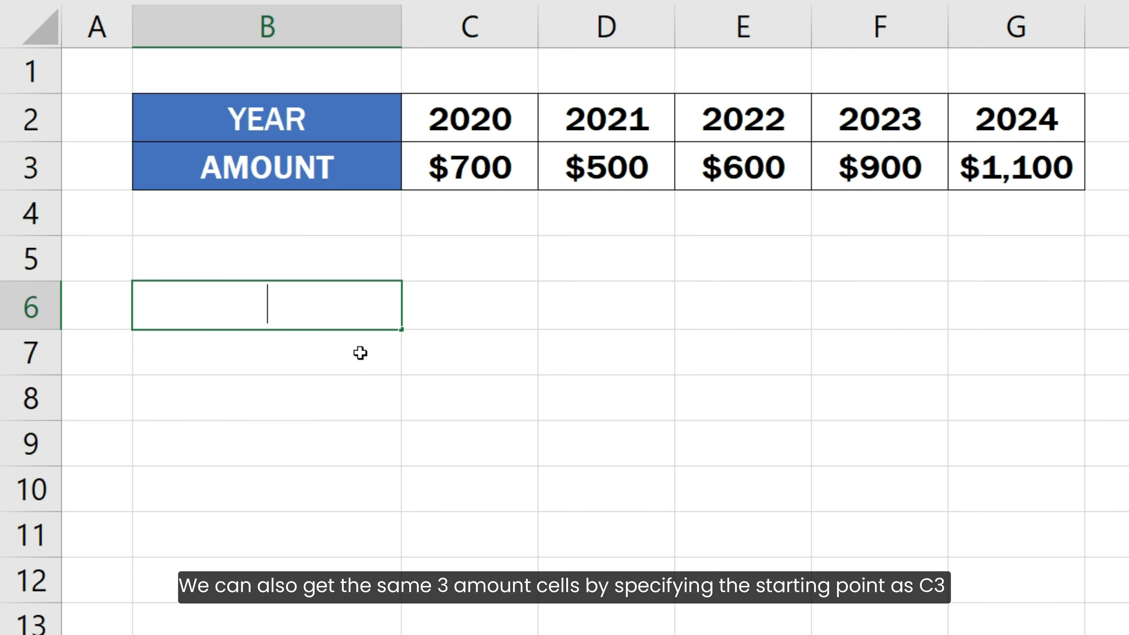
Step: Build =OFFSET(C3, 0, 0, 1, 3) in cell B6 to reference the first three amounts starting from C3
type("=OFFSET")
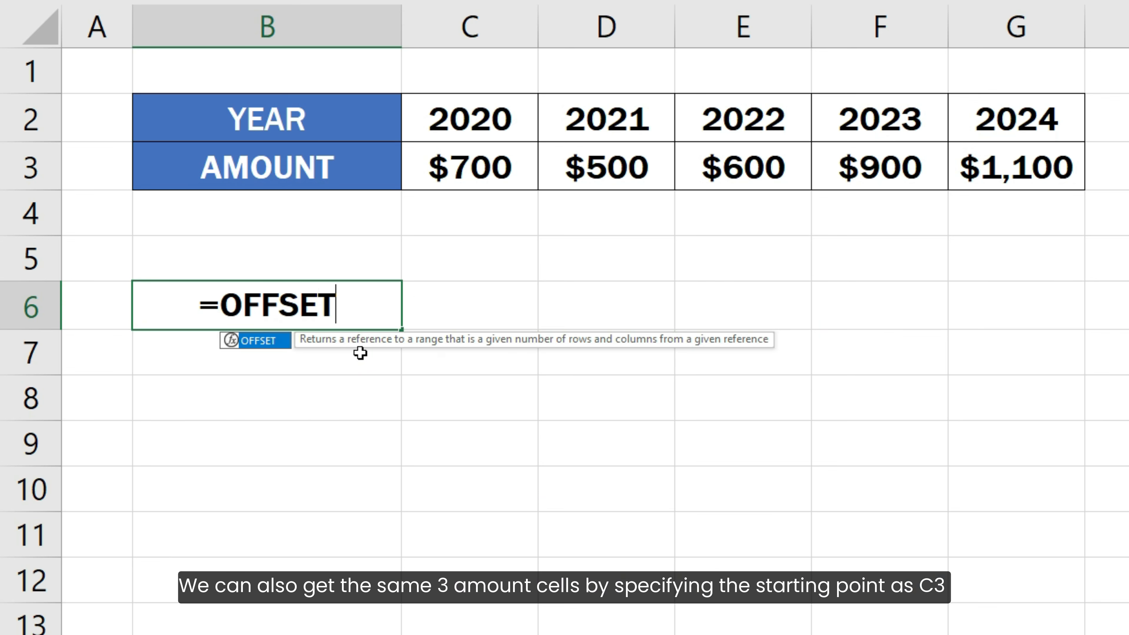
type("(")
left_click(458, 172)
type(",")
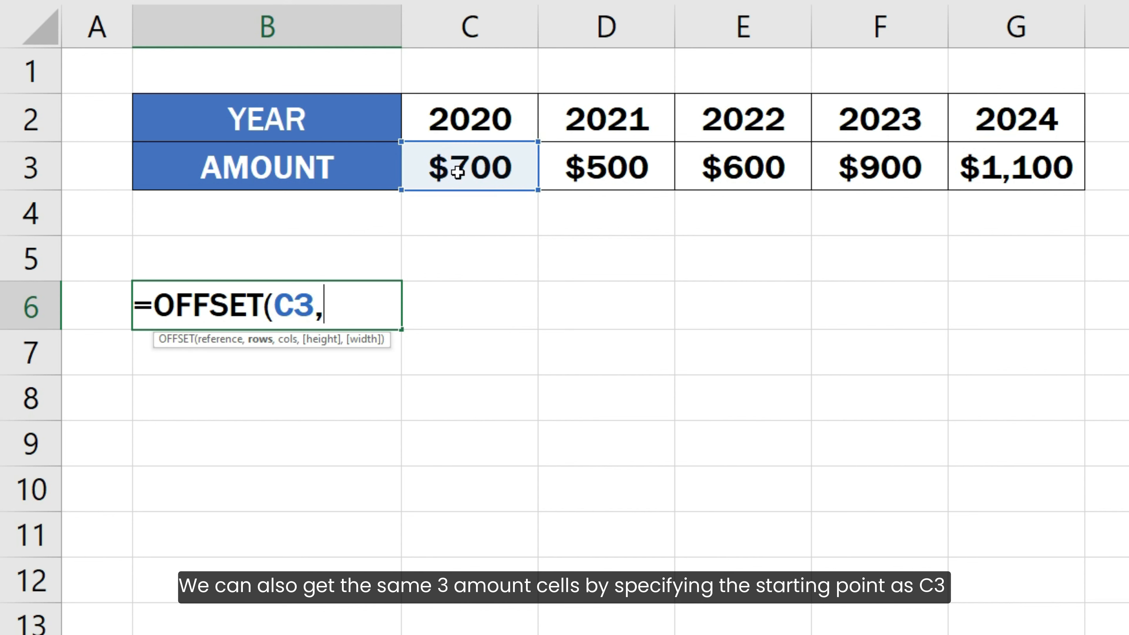
type(" 0, 0, 1, 3")
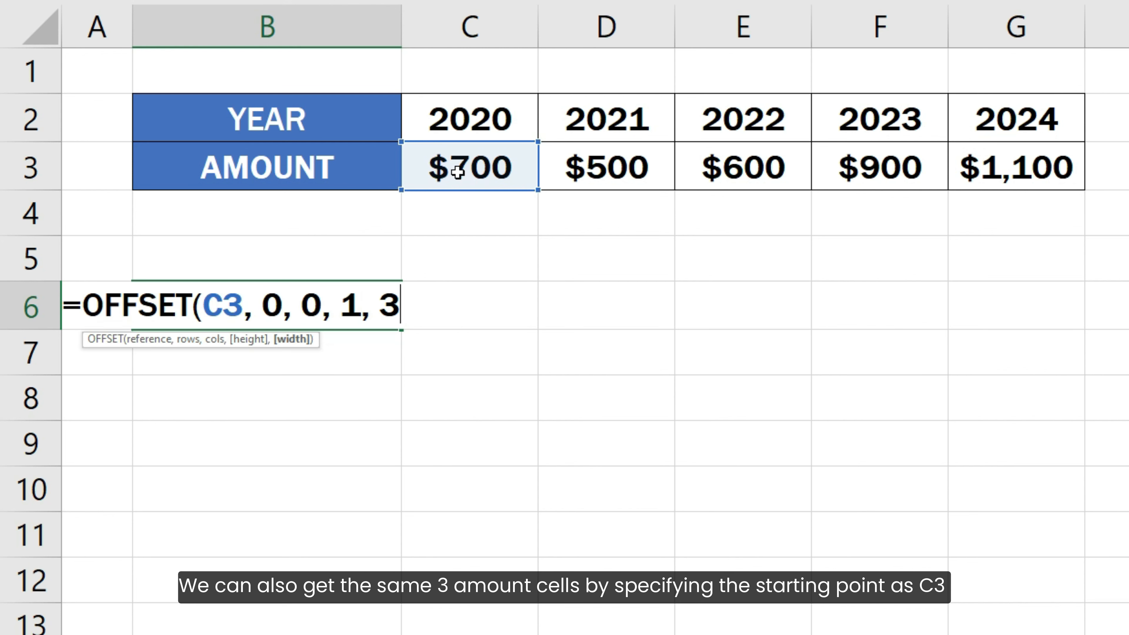
type(")")
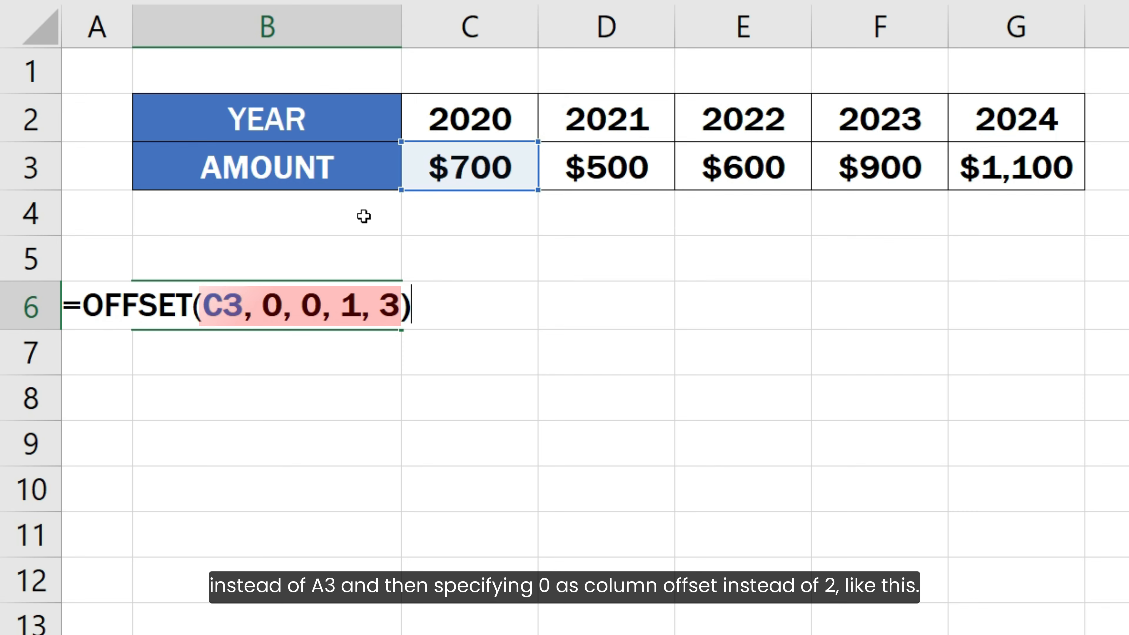
Step: Evaluate the whole OFFSET function inside the B6 formula in place to inspect the array it returns
key("shift+Left")
key("shift+Left")
key("shift+Left")
key("shift+Left")
key("shift+Left")
key("shift+Left")
key("shift+Left")
key("shift+Left")
key("shift+Left")
key("shift+Left")
key("shift+Left")
key("shift+Left")
key("shift+Left")
key("shift+Left")
key("shift+Left")
key("shift+Left")
key("shift+Left")
key("shift+Left")
key("shift+Left")
key("shift+Left")
key("F9")
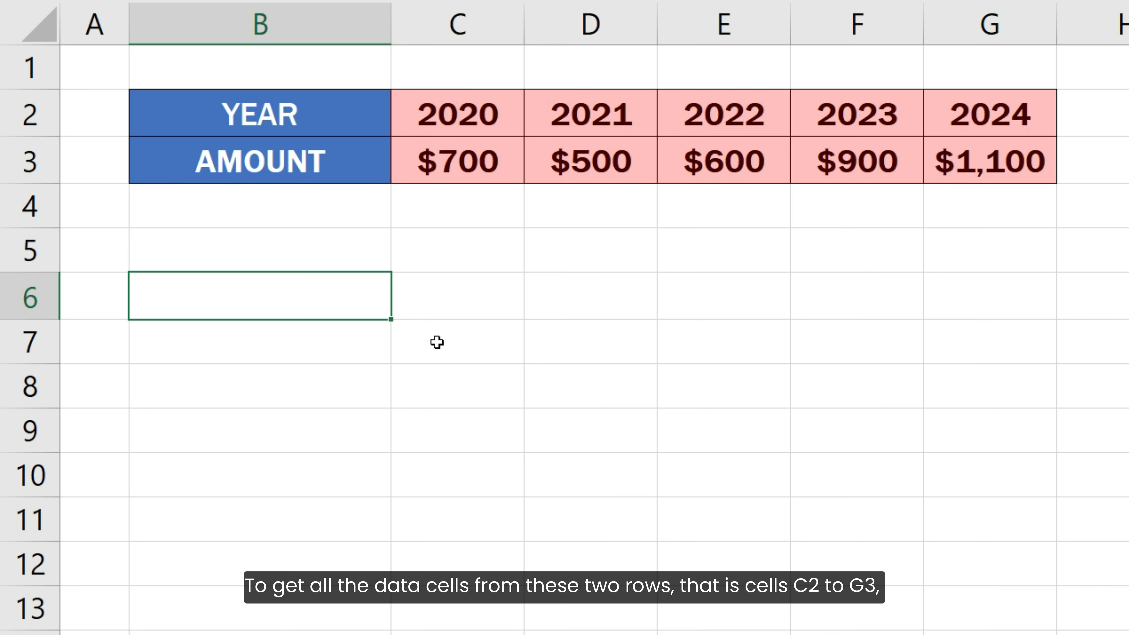
Step: Build =OFFSET(C2, 0, 0, 2, 5) in cell B6 for both data rows and evaluate the function in place
type("=")
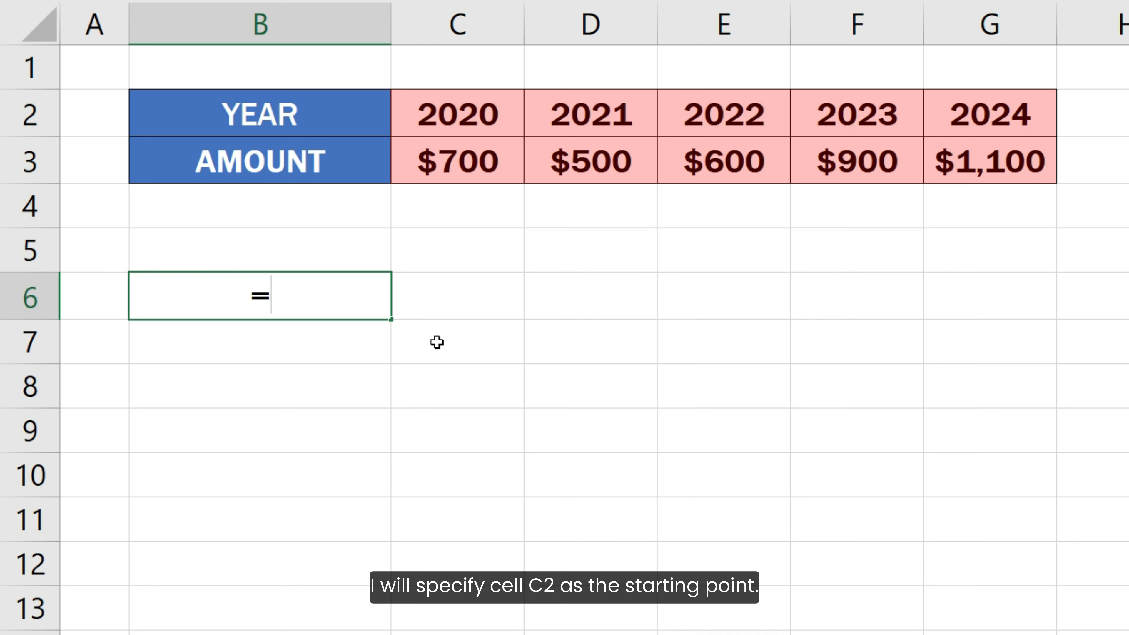
type("OFFSET(")
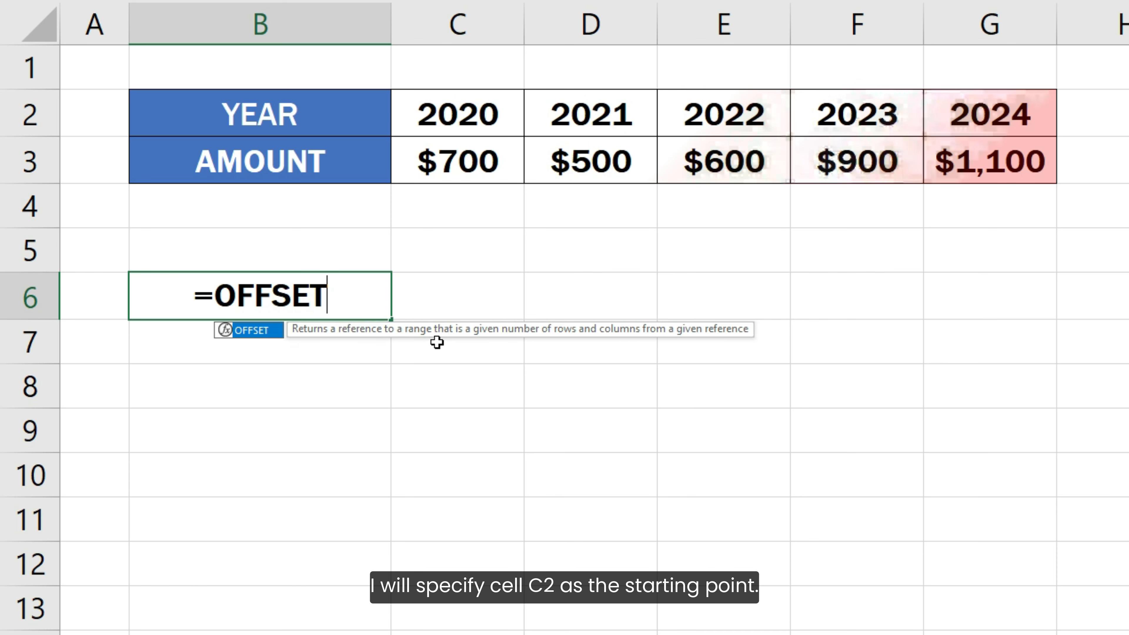
left_click(448, 113)
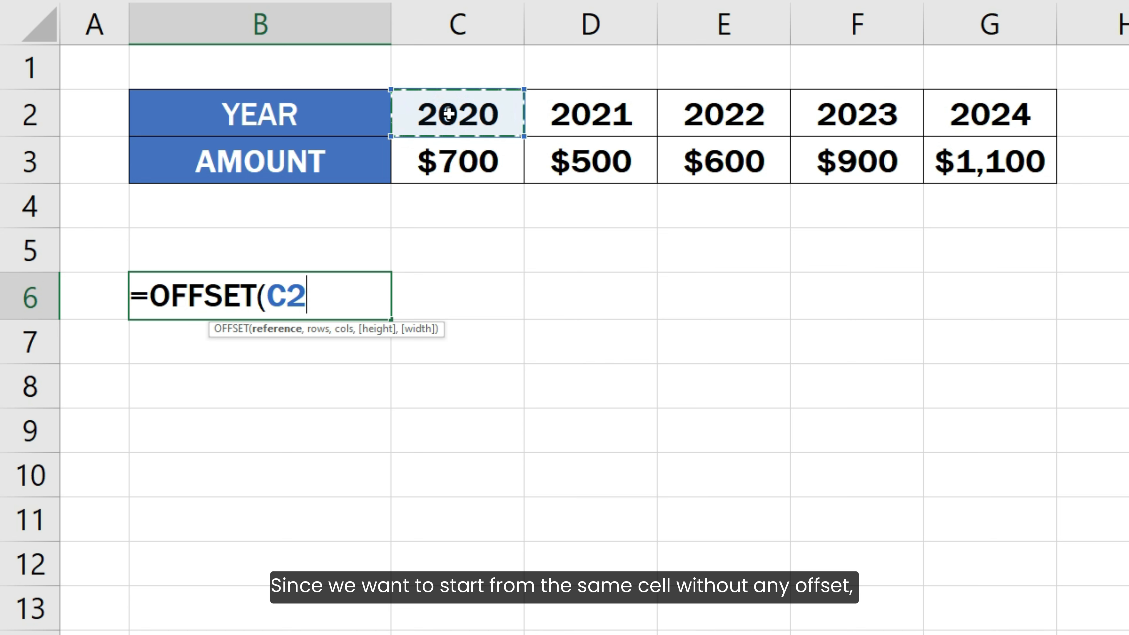
type(",")
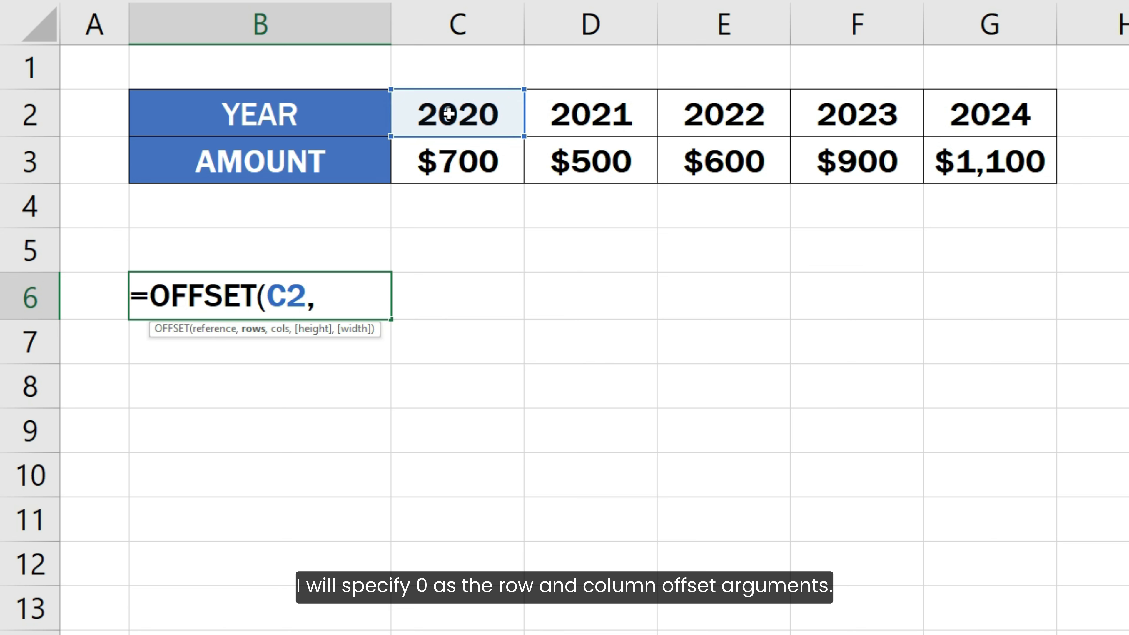
type(" 0, ")
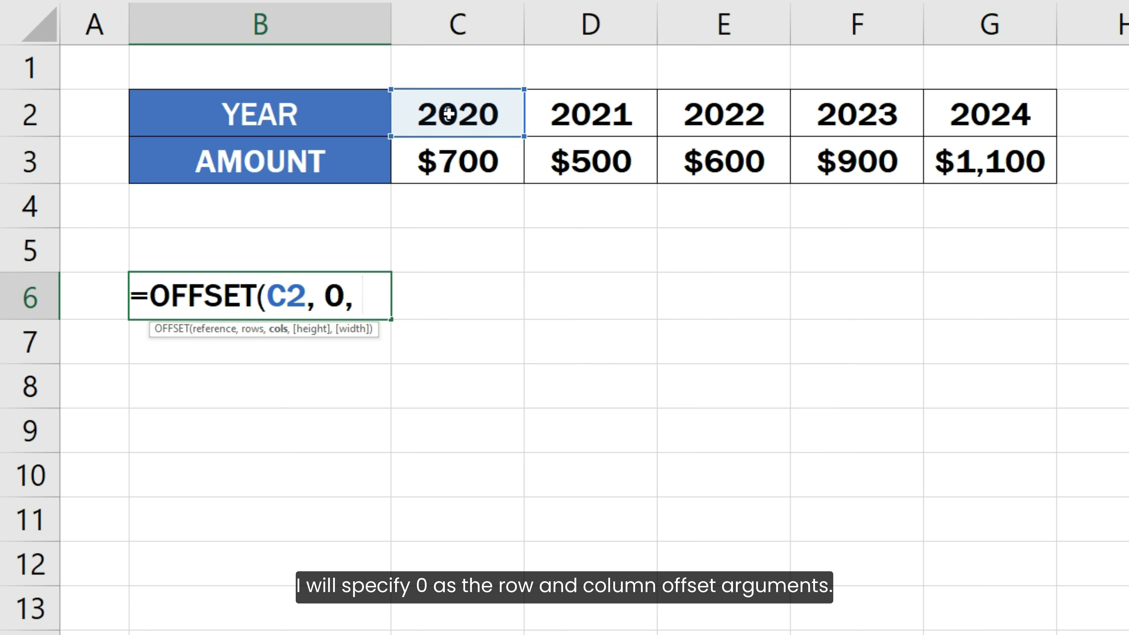
type("0,")
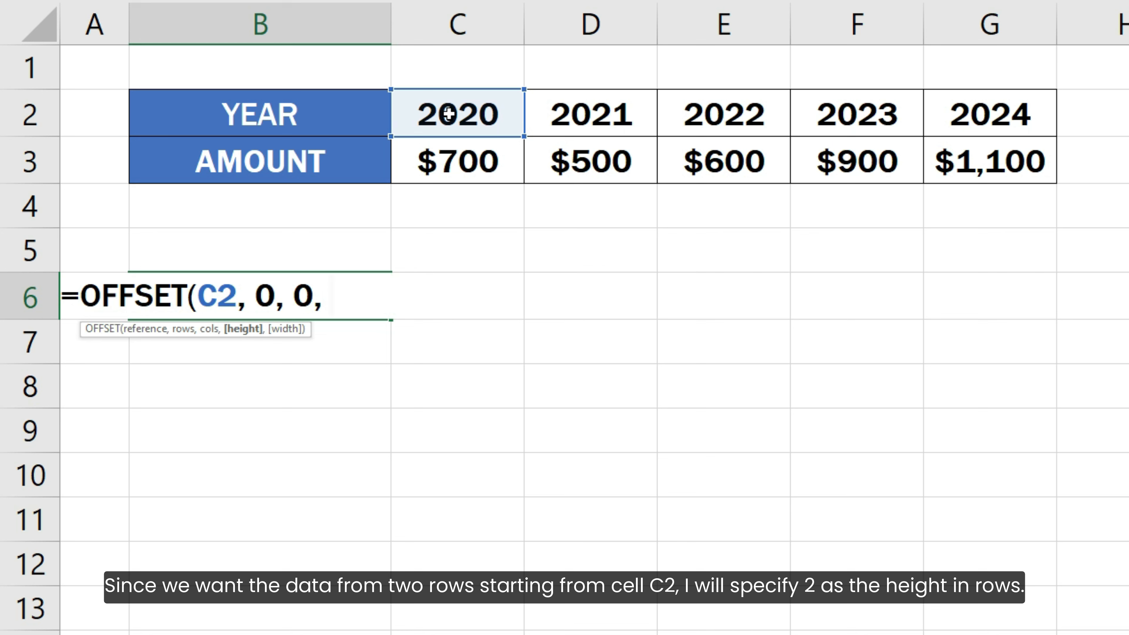
type("2,")
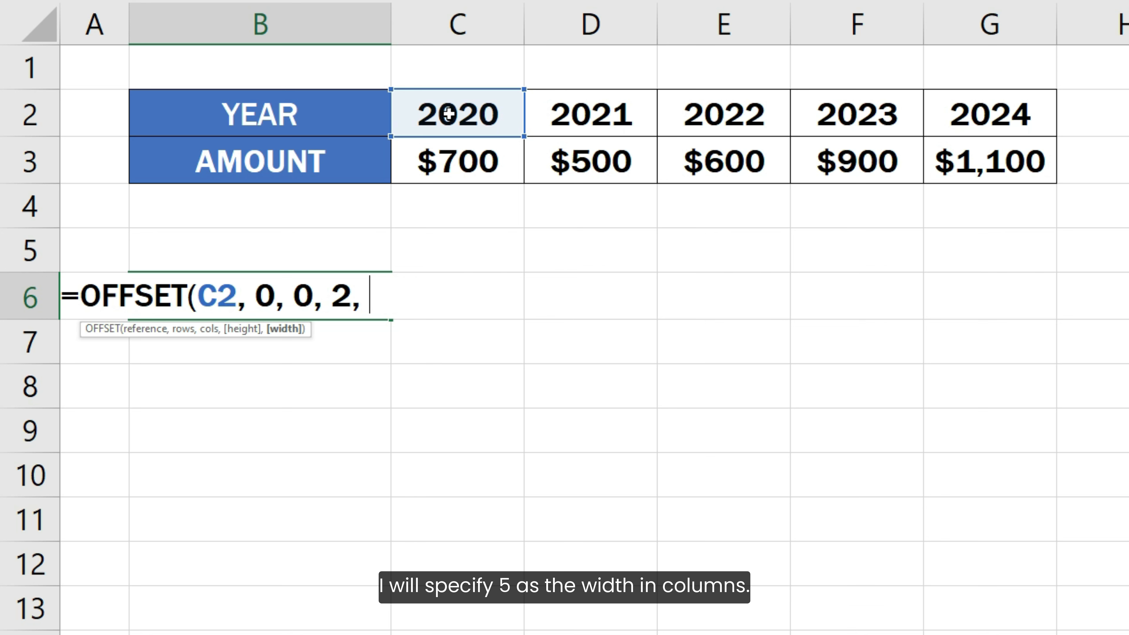
type("5)")
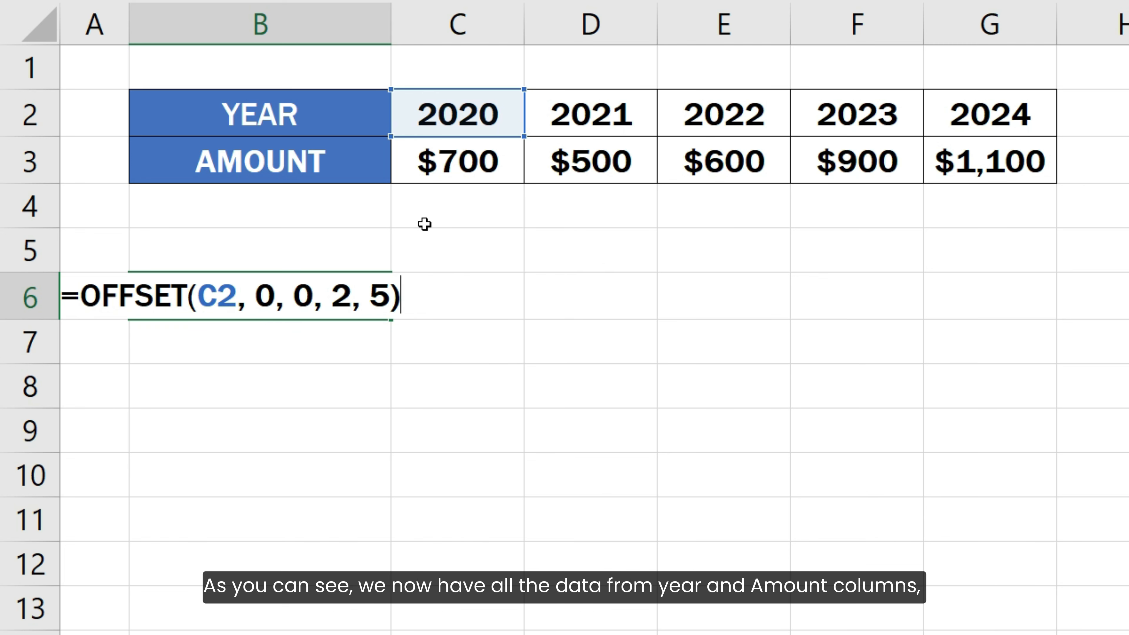
left_click(83, 297, "shift")
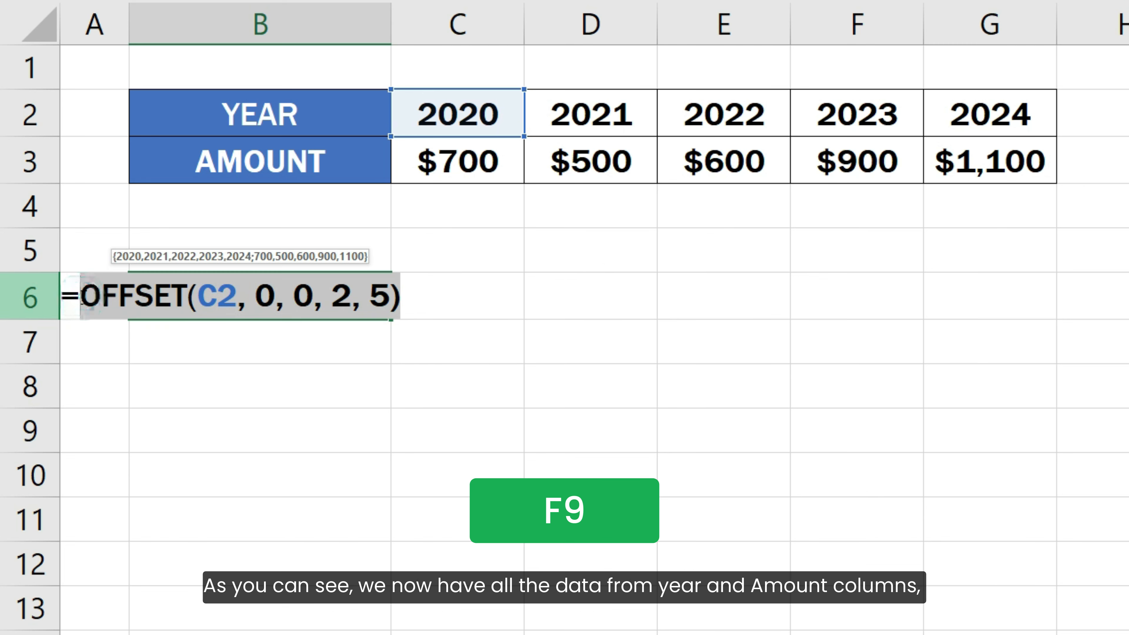
key("F9")
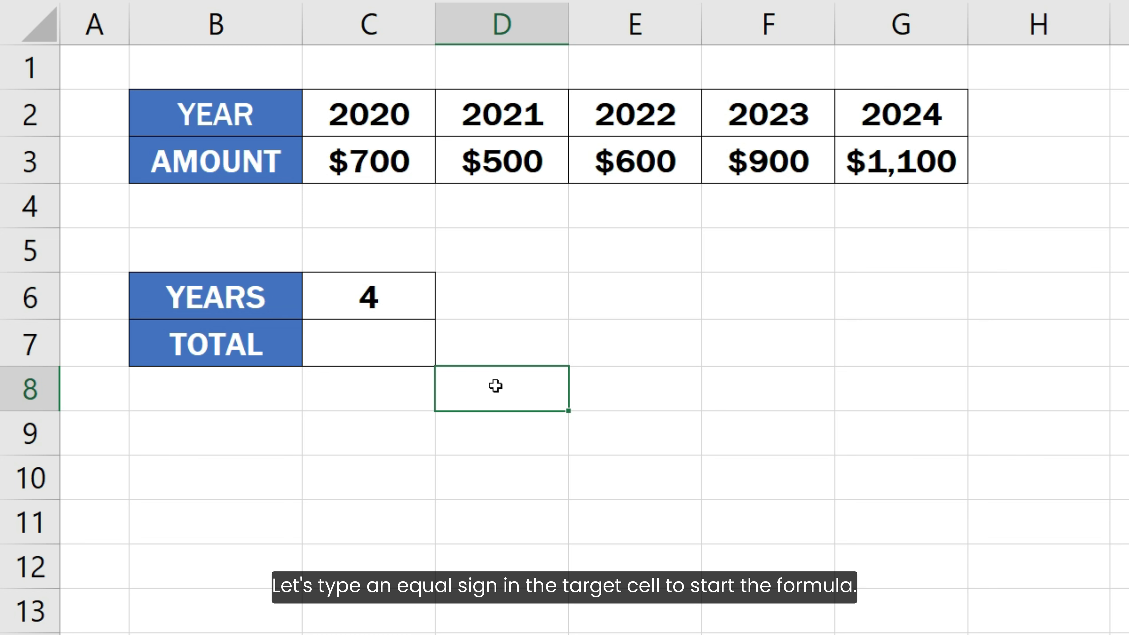
Step: Build =OFFSET(C3, 0, 0, 1, C6) in the TOTAL cell C7 and evaluate the function in place as an array
left_click(425, 342)
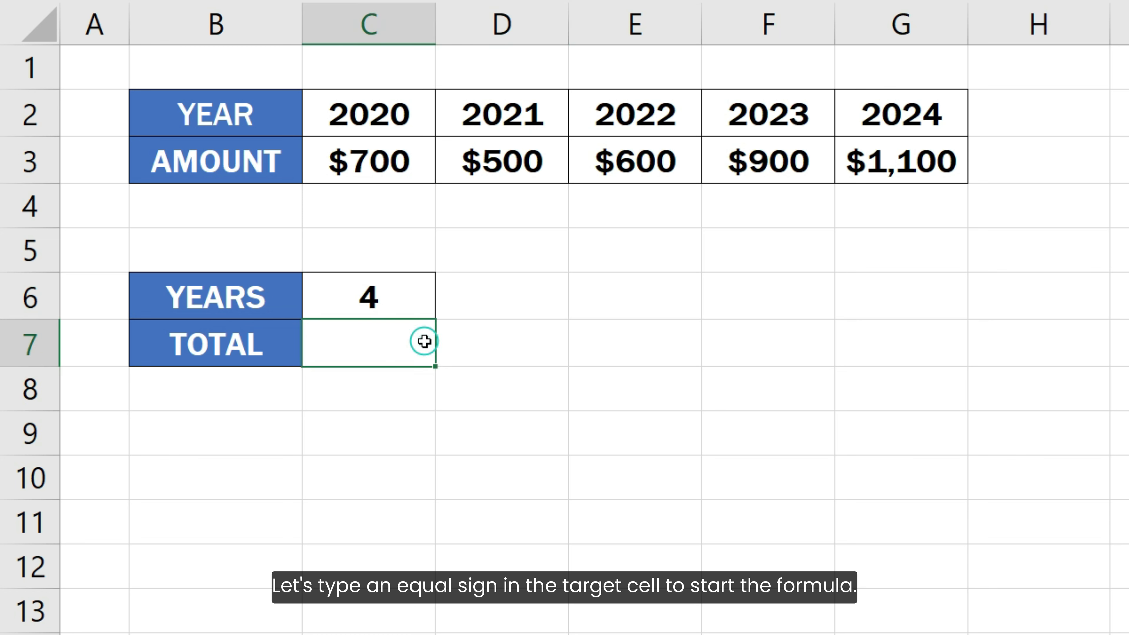
type("=")
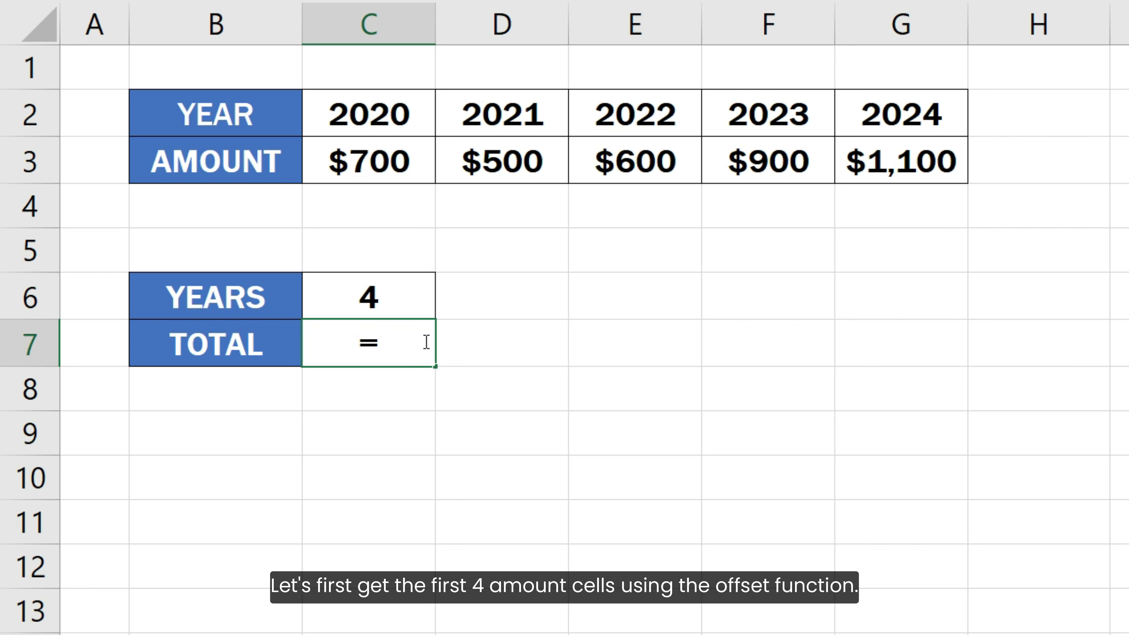
type("OFFSET")
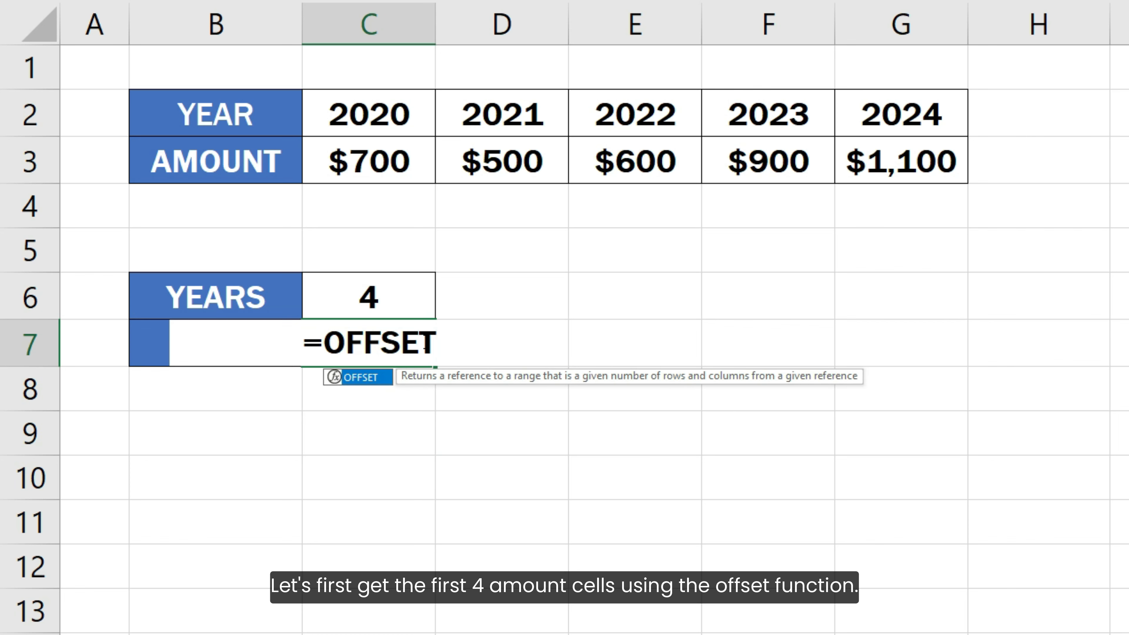
type("(")
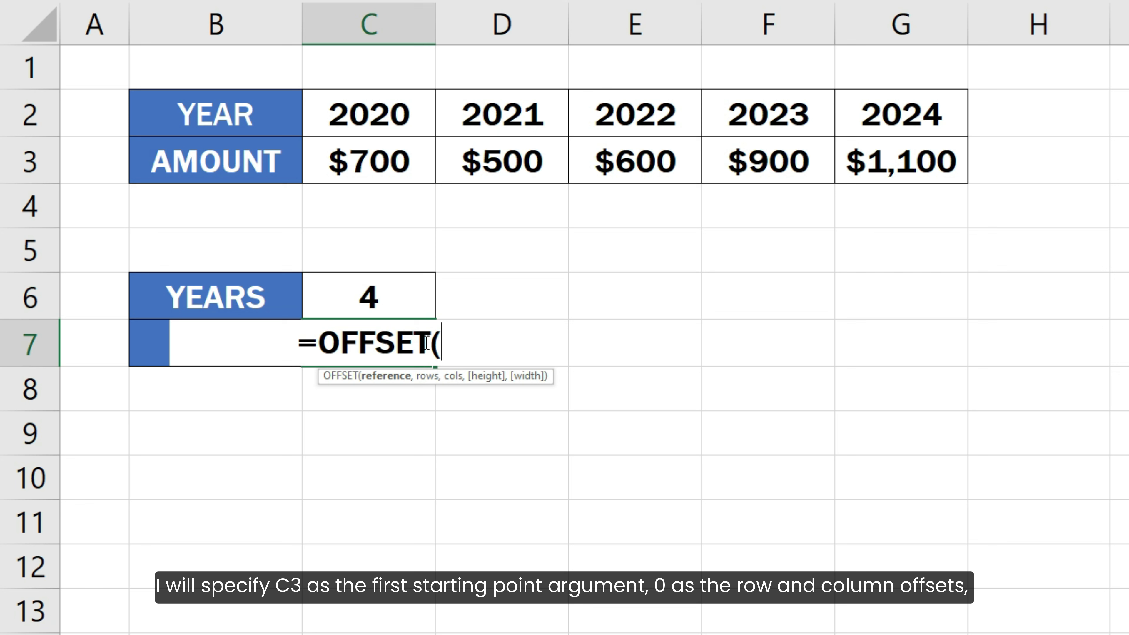
left_click(385, 171)
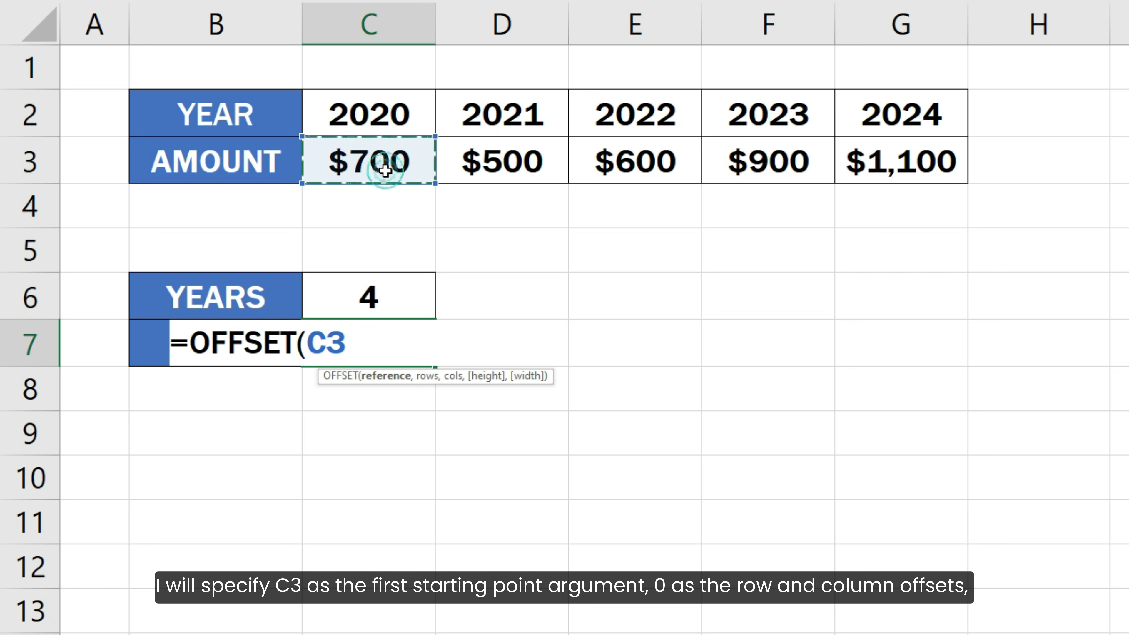
type(", ")
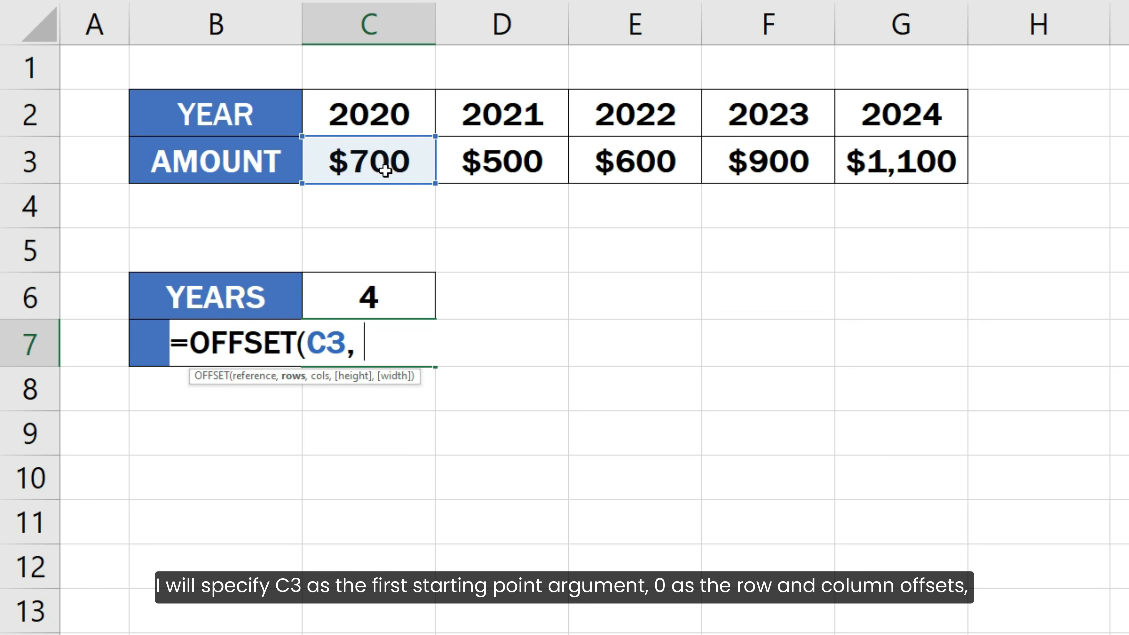
type("0, 0")
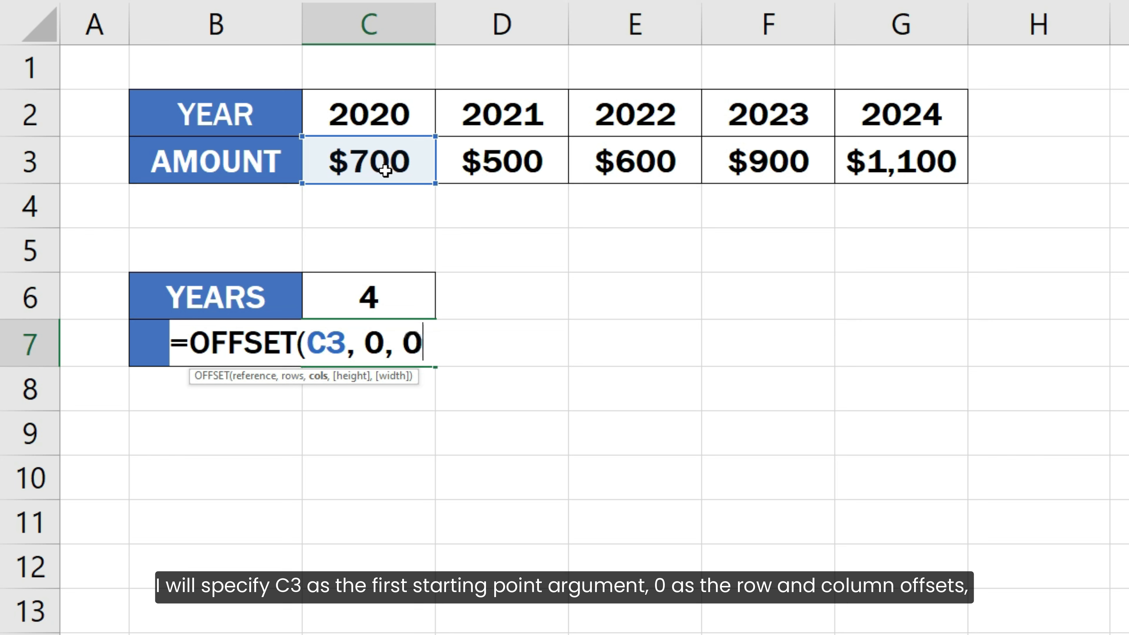
type(", ")
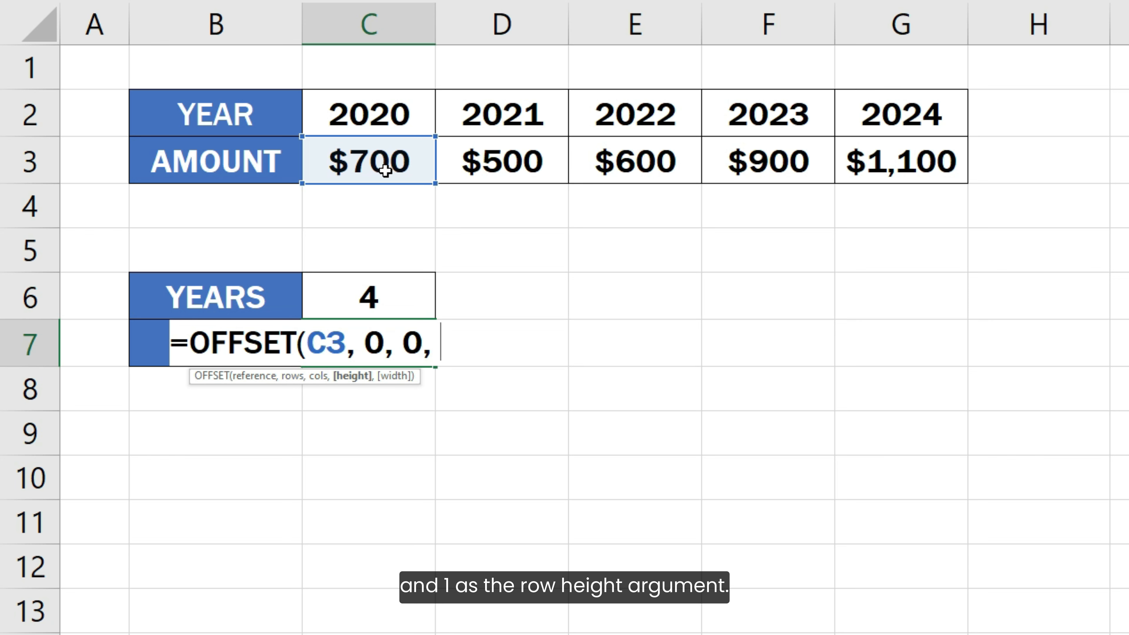
type("1,")
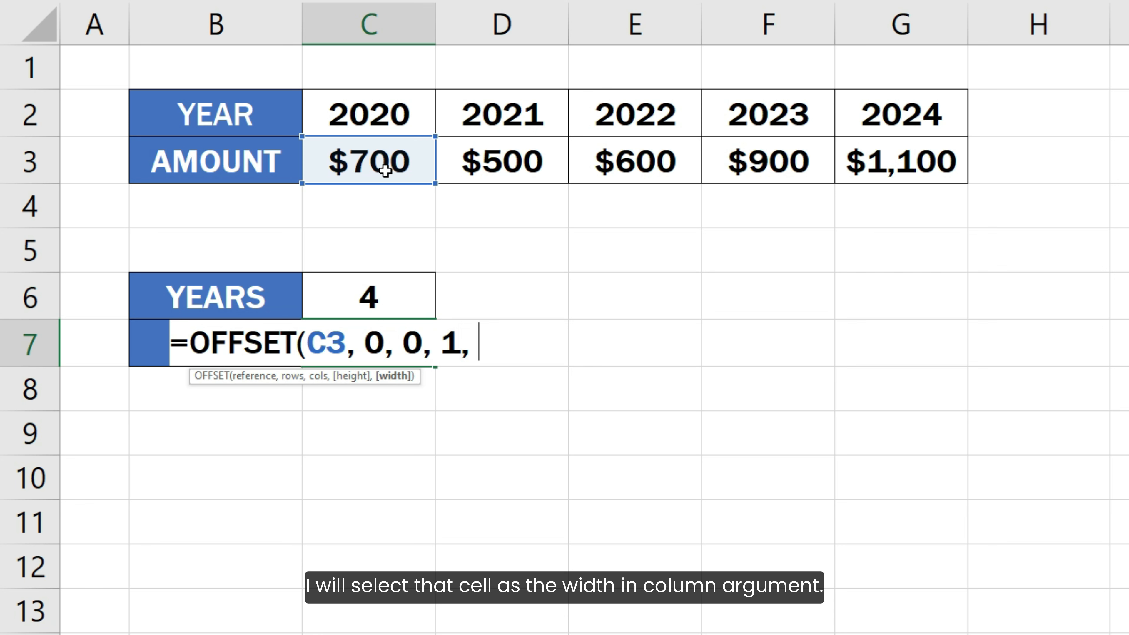
left_click(358, 292)
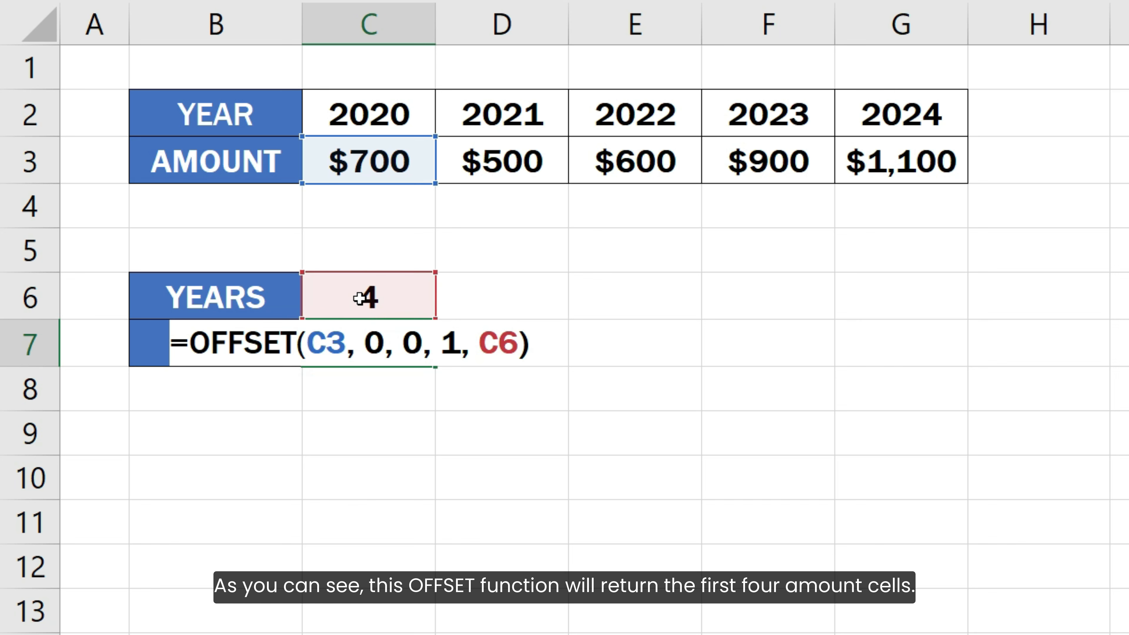
left_click(191, 343, "shift")
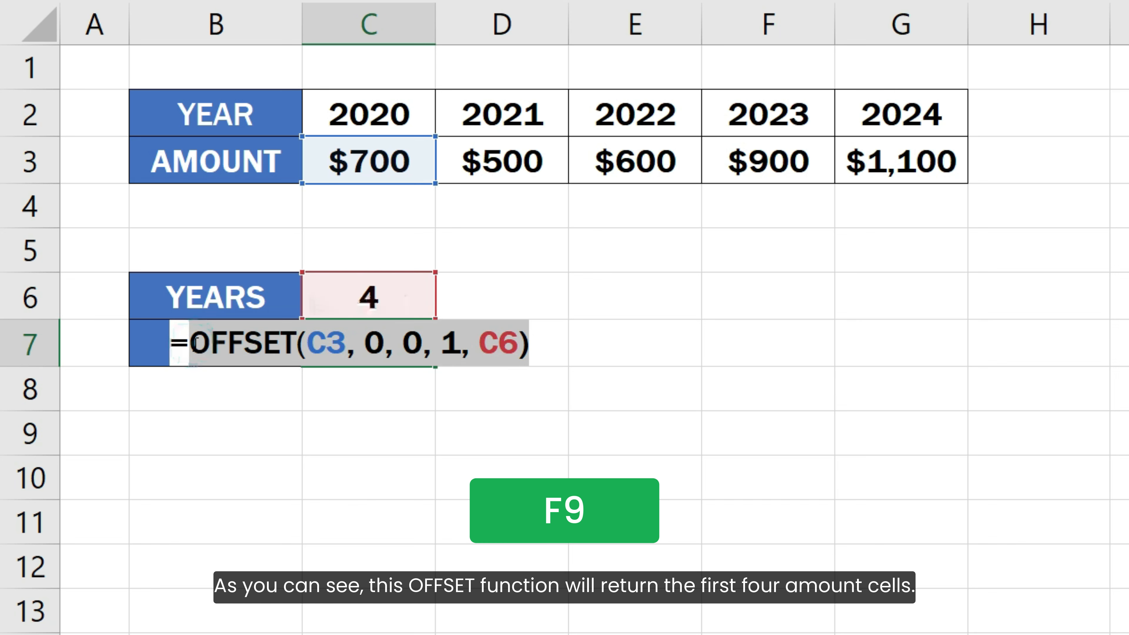
key("F9")
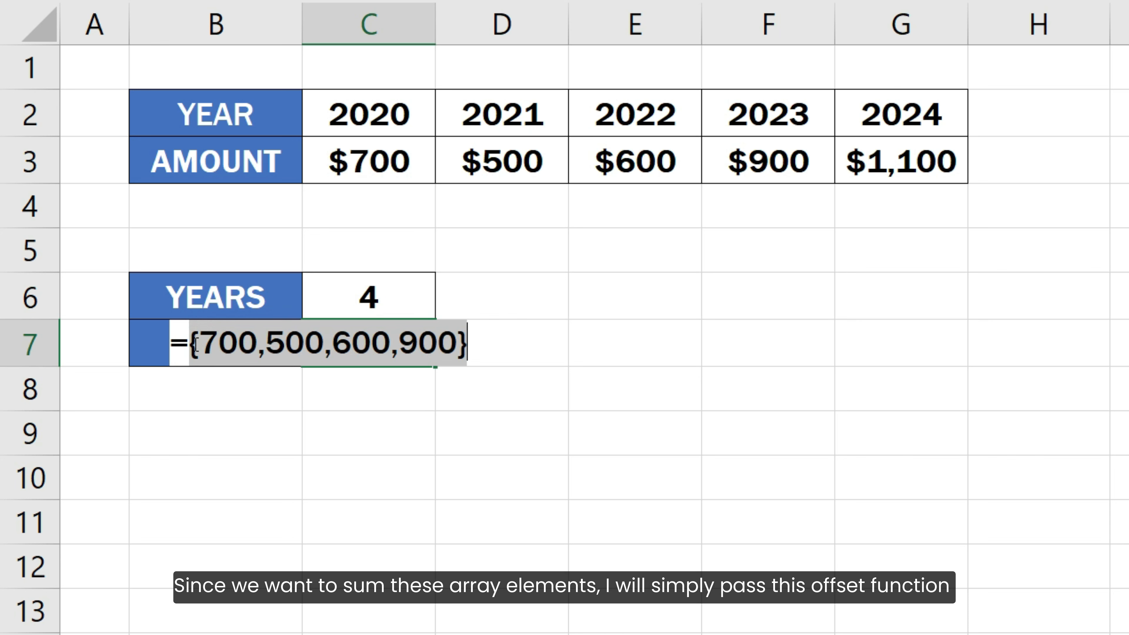
Step: Restore the OFFSET formula in C7 and wrap it in SUM to make =SUM(OFFSET(C3, 0, 0, 1, C6))
key("ctrl+z")
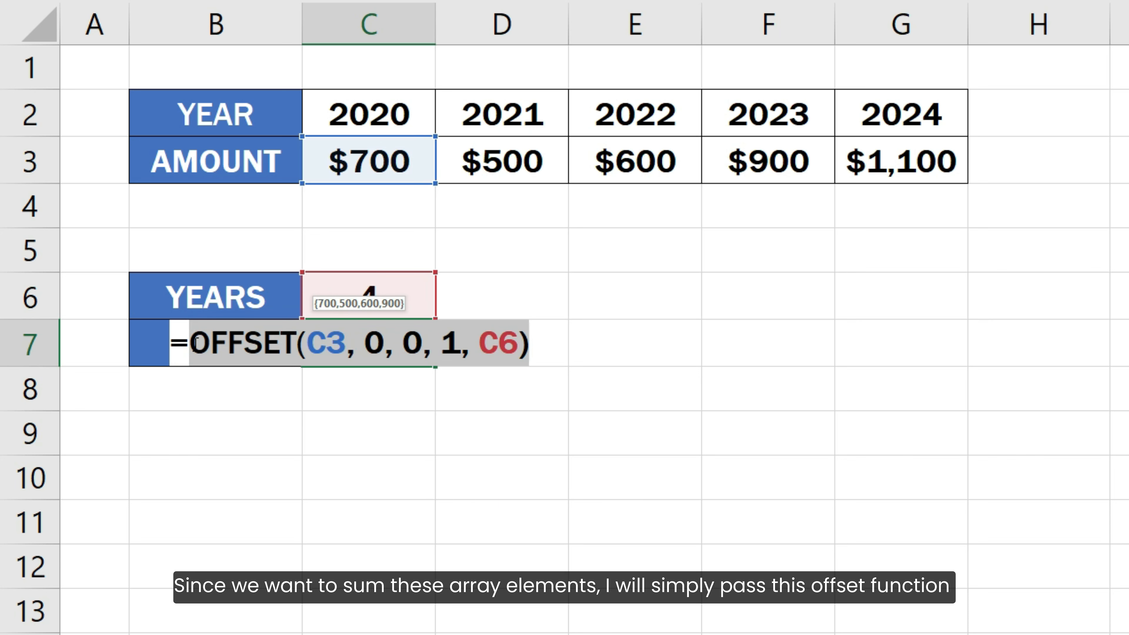
left_click(192, 342)
type("SUM")
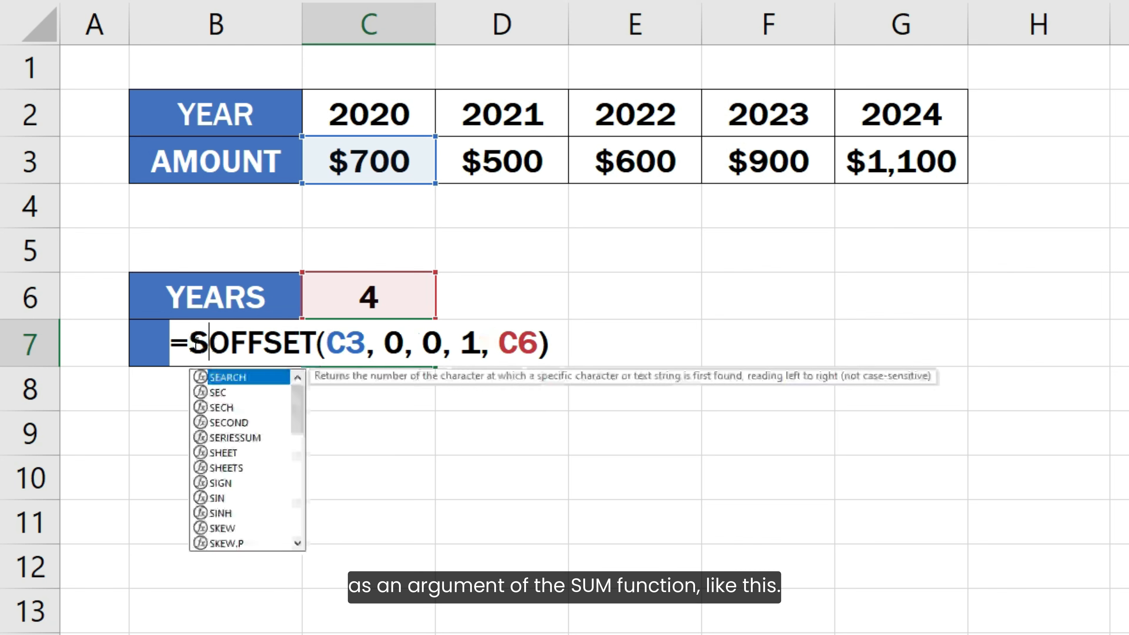
type("(")
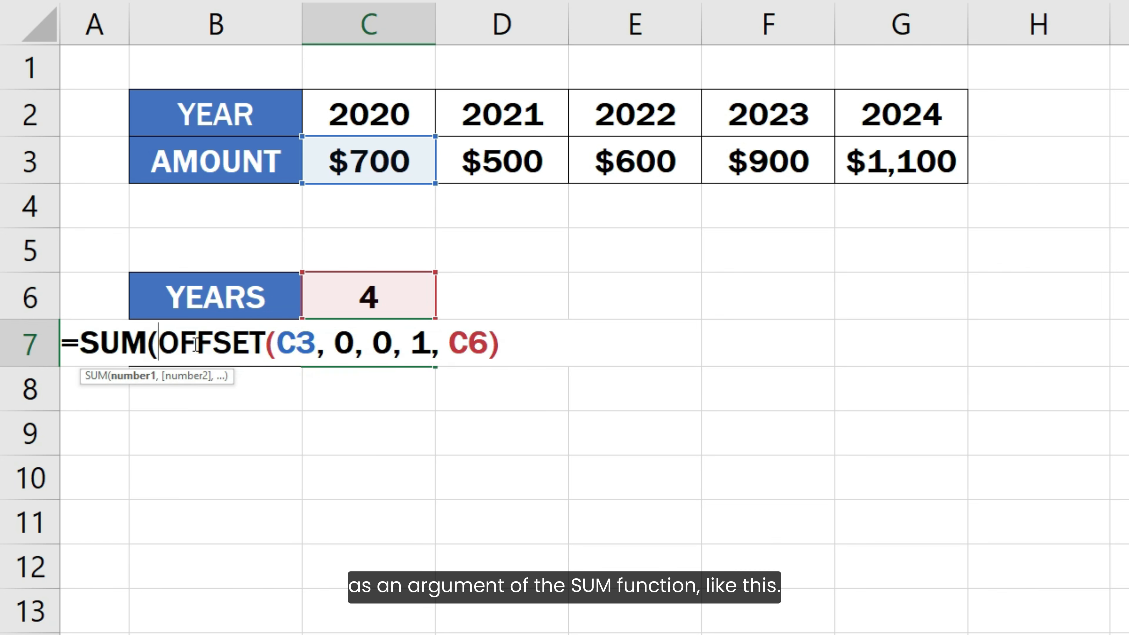
left_click(517, 341)
type(")")
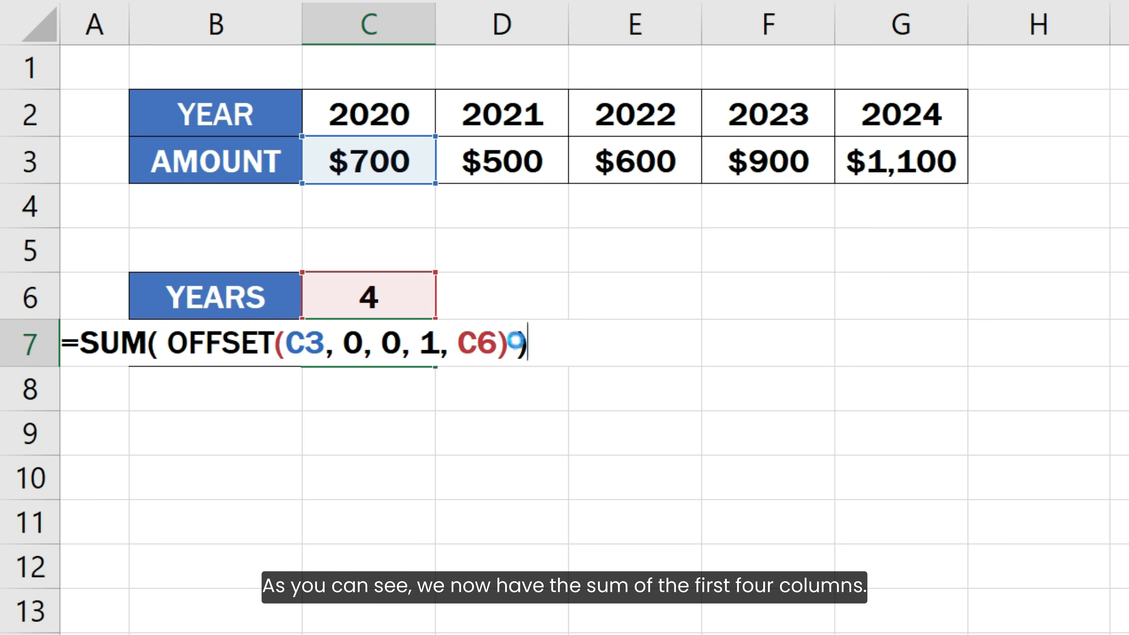
key("Return")
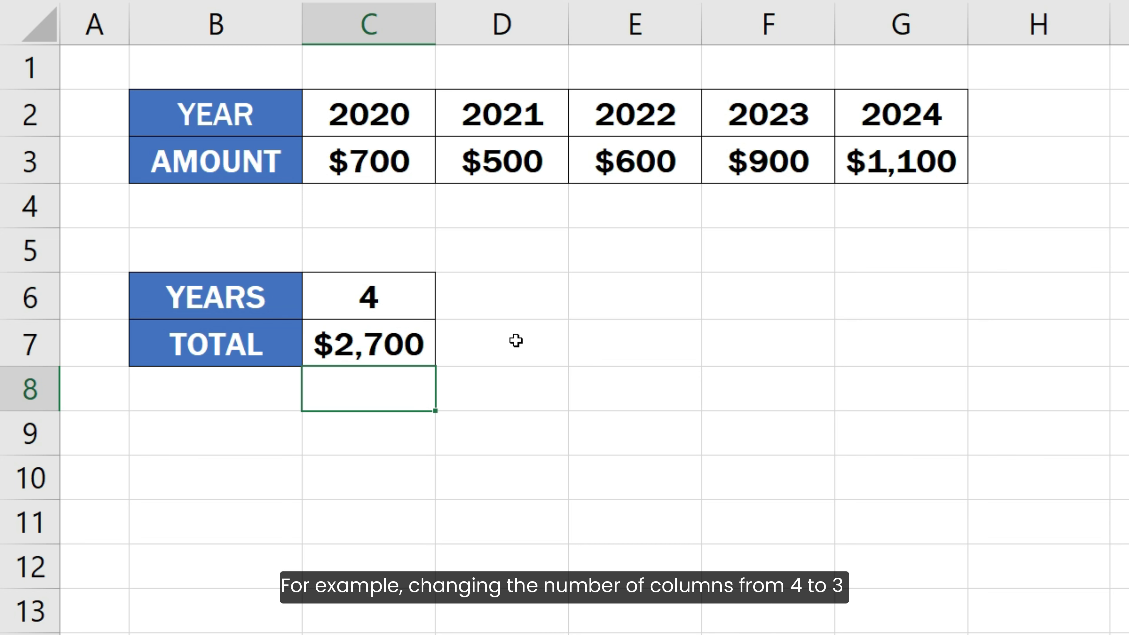
Step: Set the number of years in C6 to 3
left_click(417, 294)
type("3")
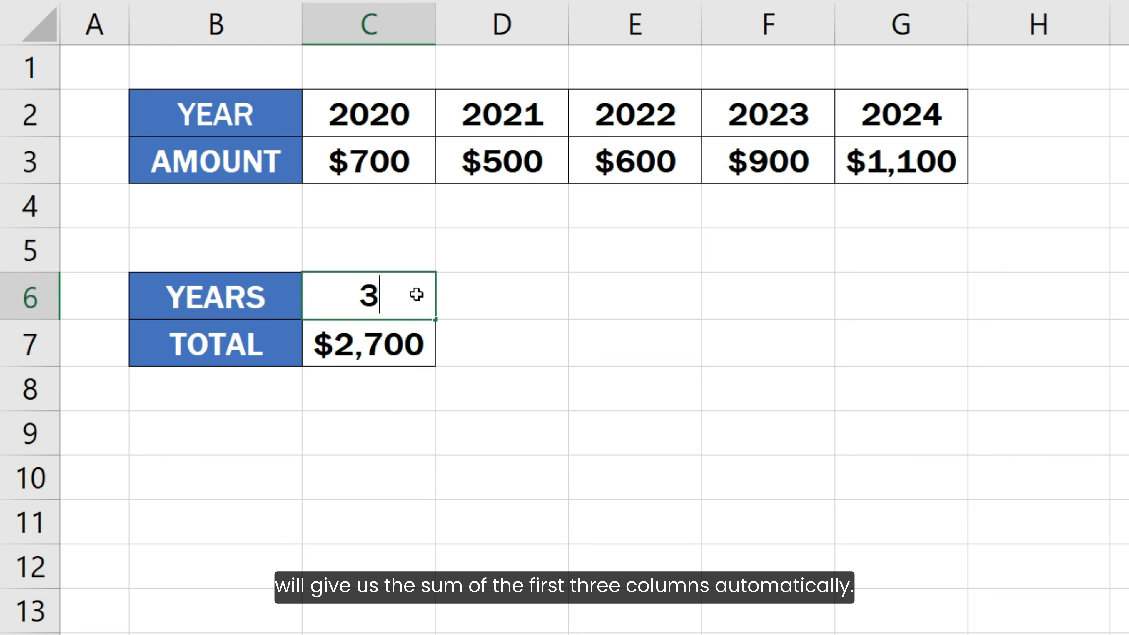
key("Return")
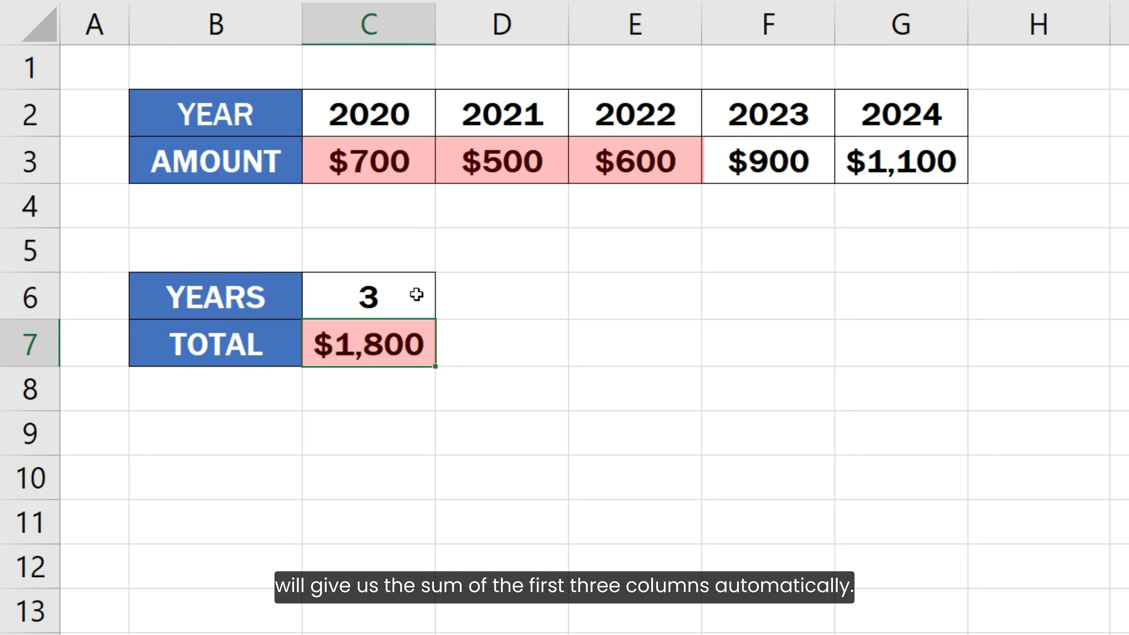